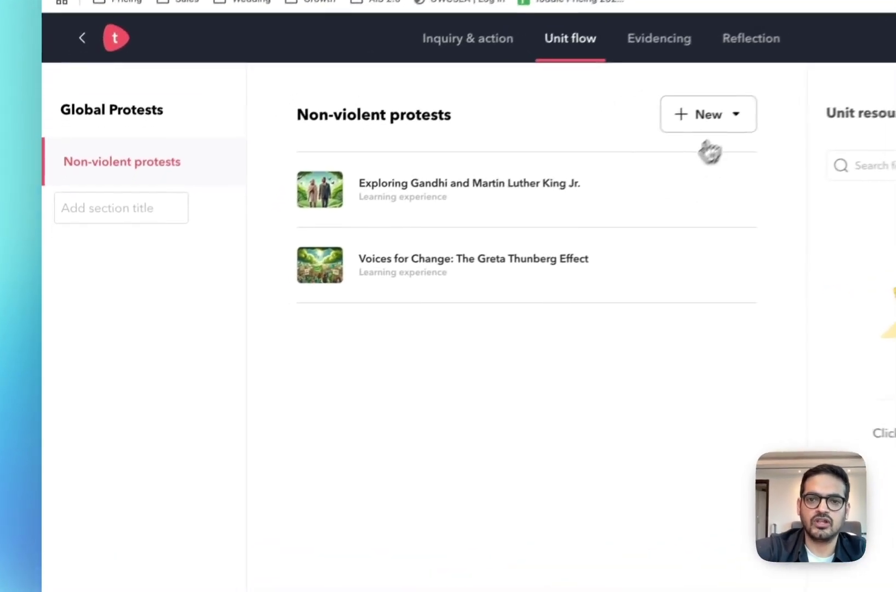
- Add a new AI tutor to Non-violent protests and open its Template library
left_click(524, 189)
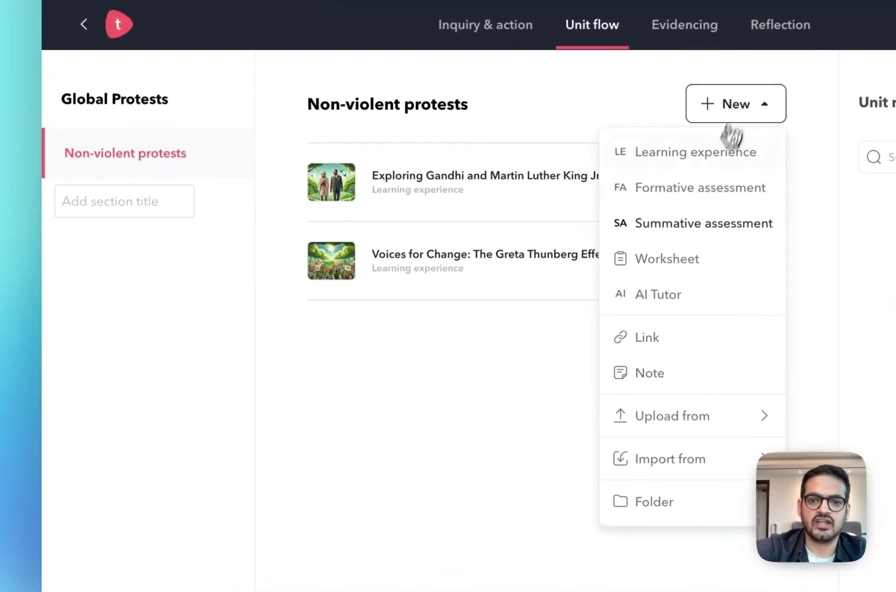
left_click(676, 294)
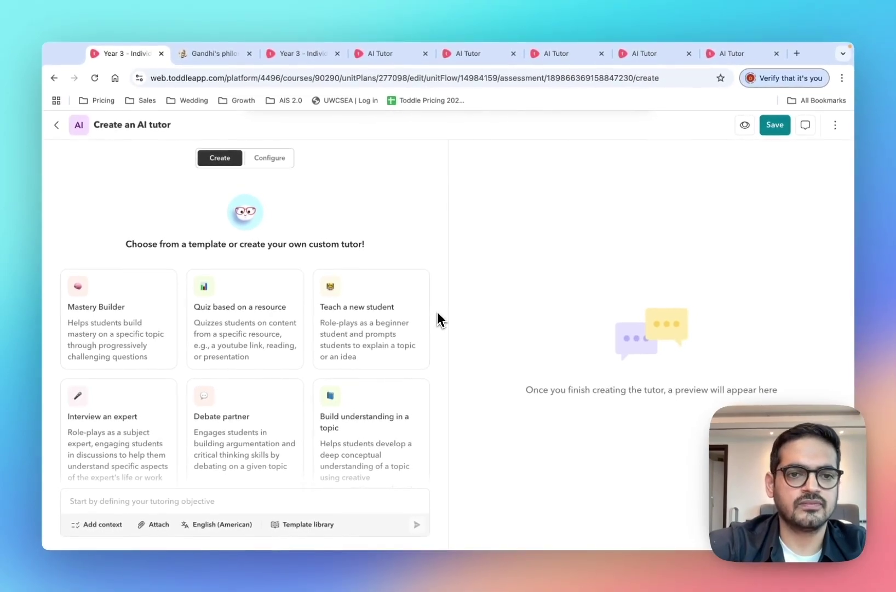
scroll(437, 312, "down", 2)
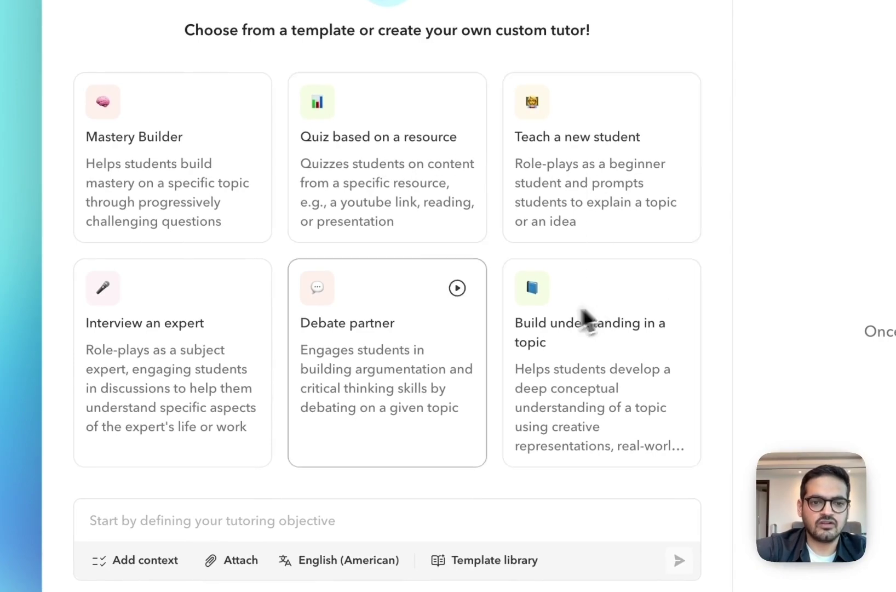
left_click(485, 561)
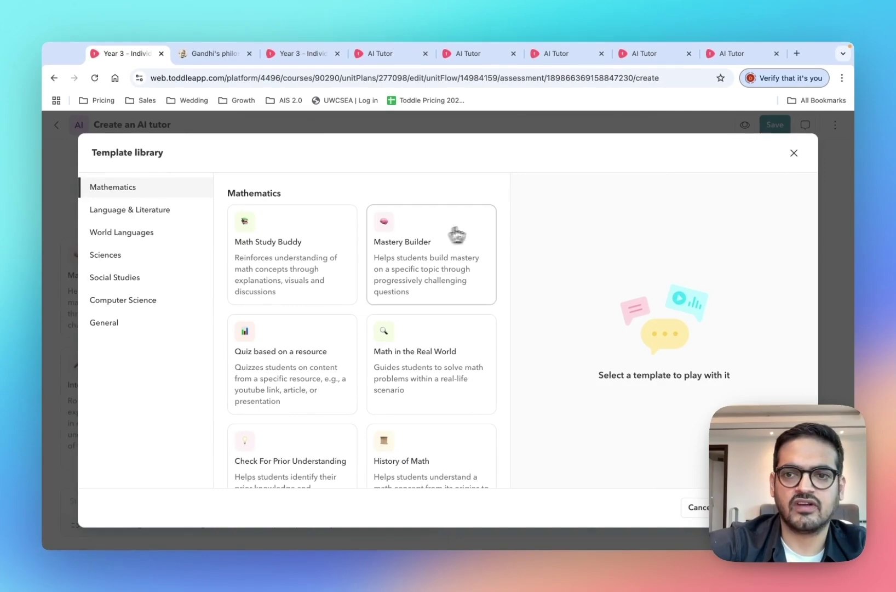
- Enter a Gandhi role-play objective teaching non-violent resistance as a form of protest
left_click(794, 153)
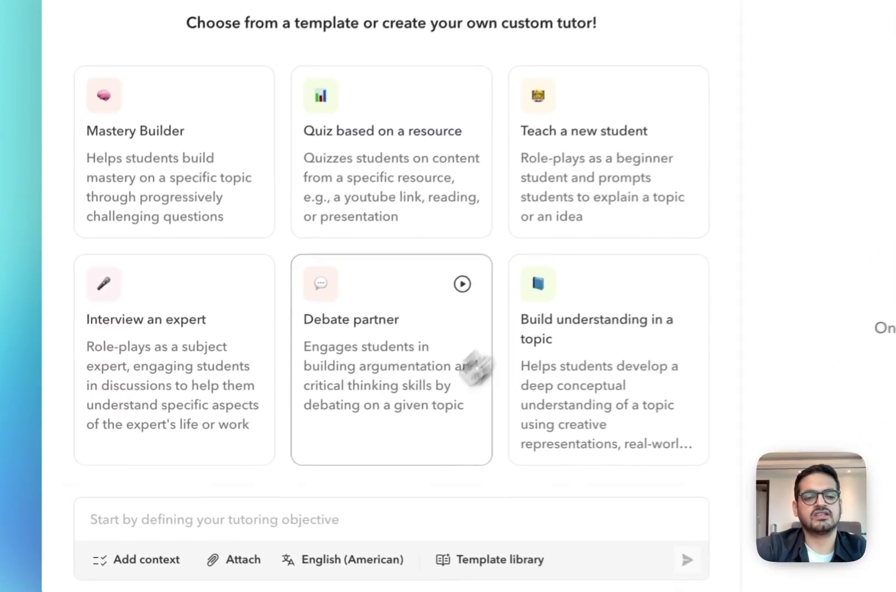
left_click(192, 501)
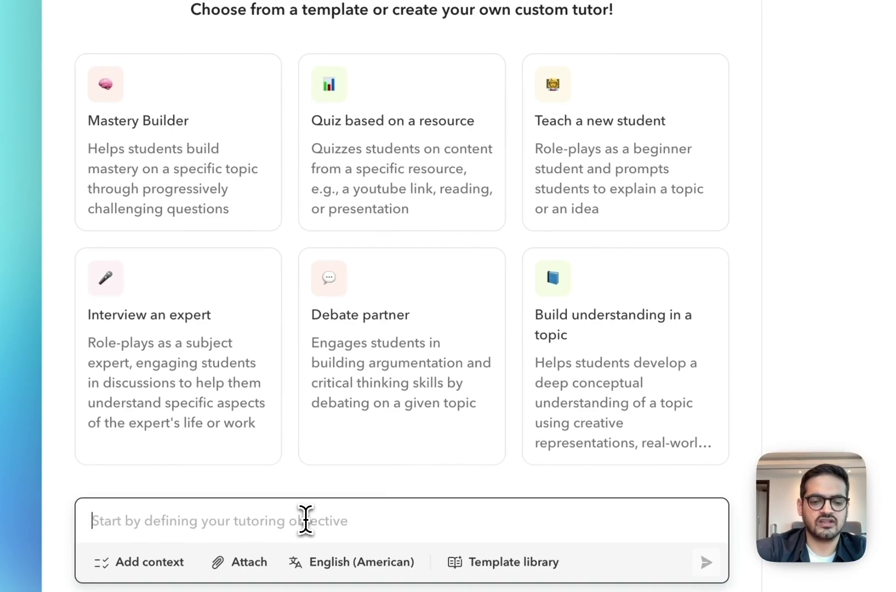
key("ctrl+v")
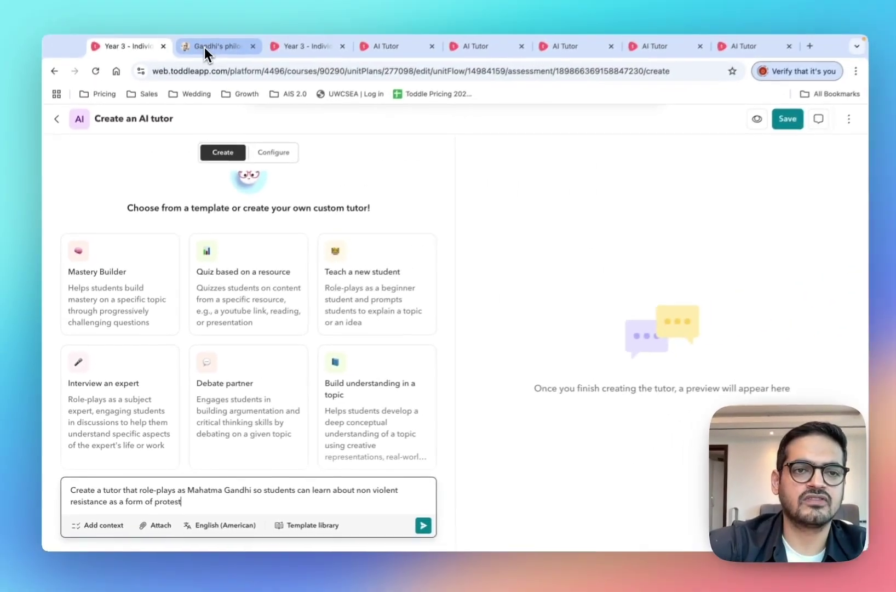
- Attach the Gandhi's Philosophy of Nonviolence article link as a source and send the objective
left_click(204, 54)
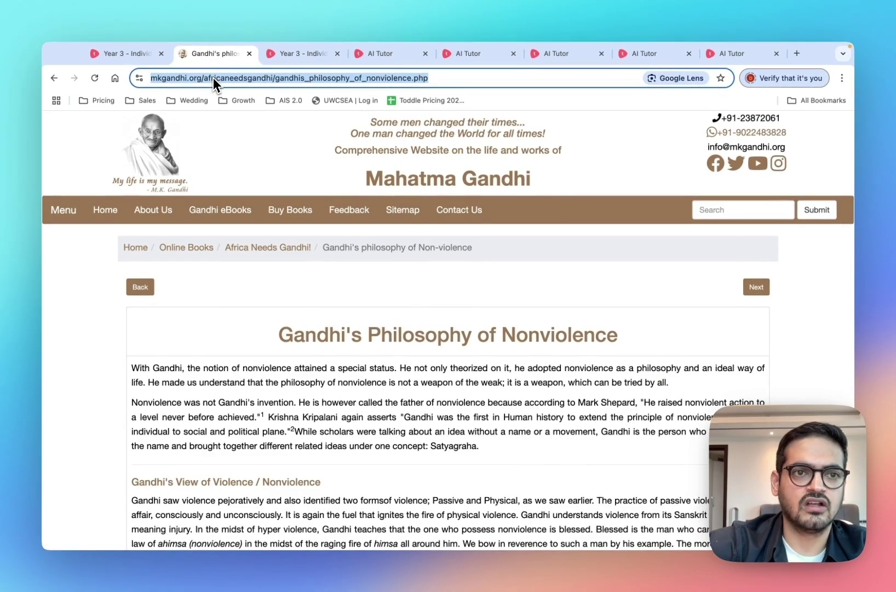
left_click(133, 52)
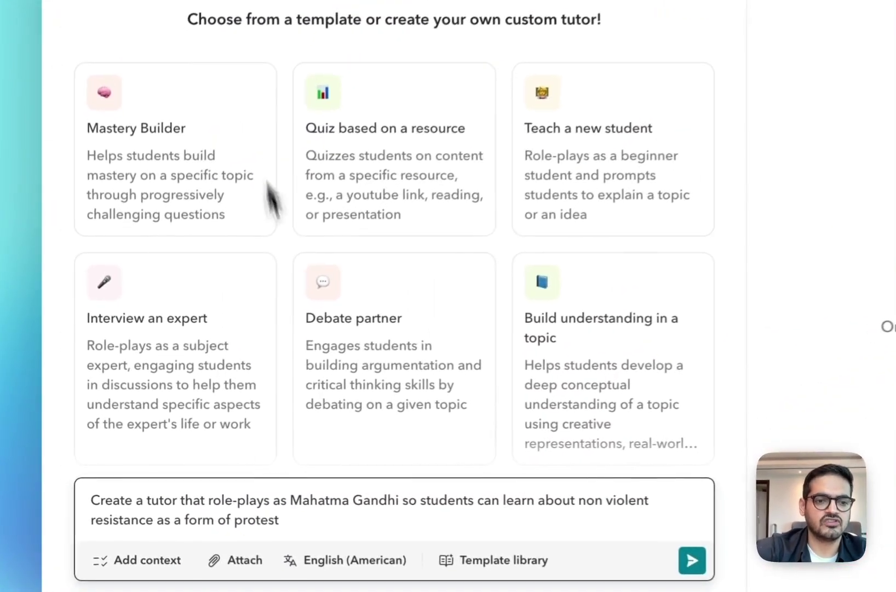
left_click(241, 559)
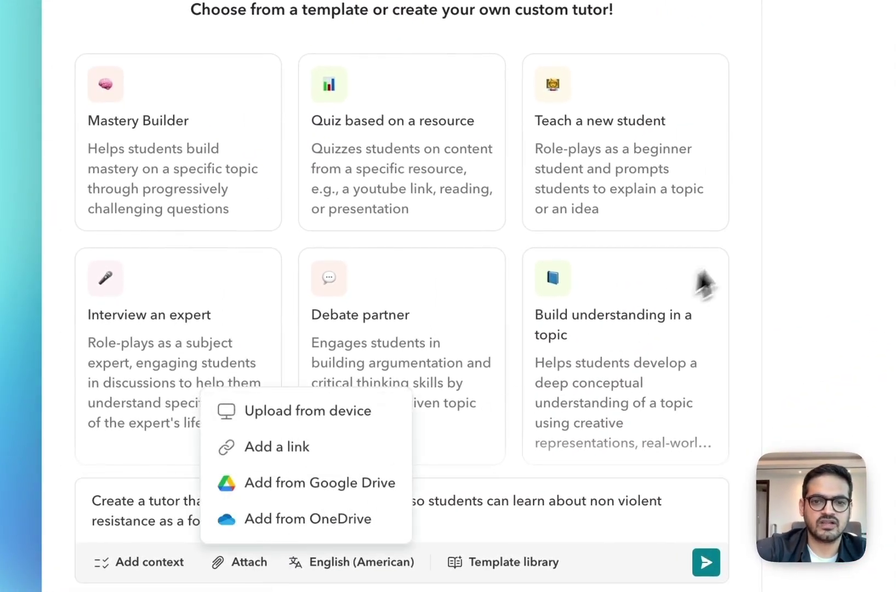
left_click(340, 446)
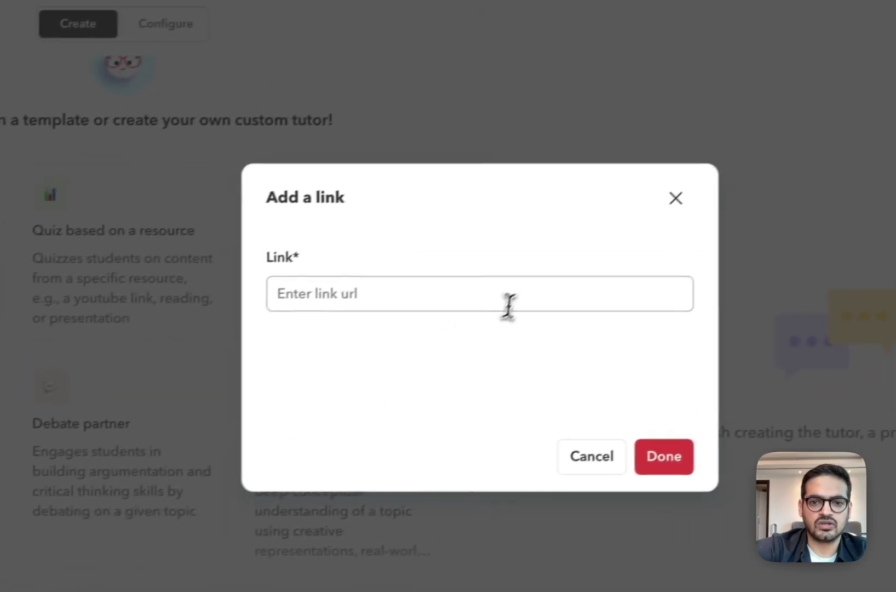
type("https://www.mkgandhi.org/africaneedsgandhi/gandhis_philosophy_of_nonviolence.php")
left_click(670, 467)
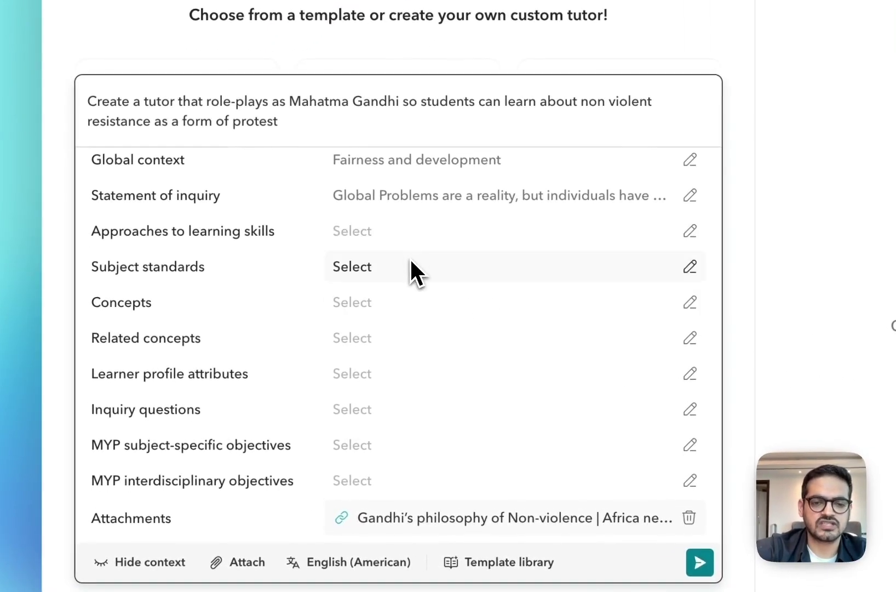
left_click(741, 253)
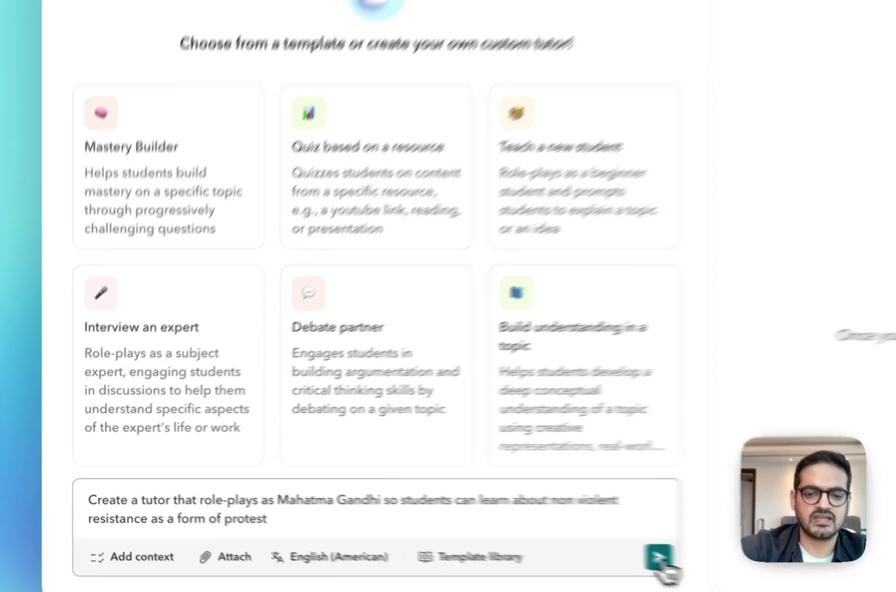
left_click(452, 530)
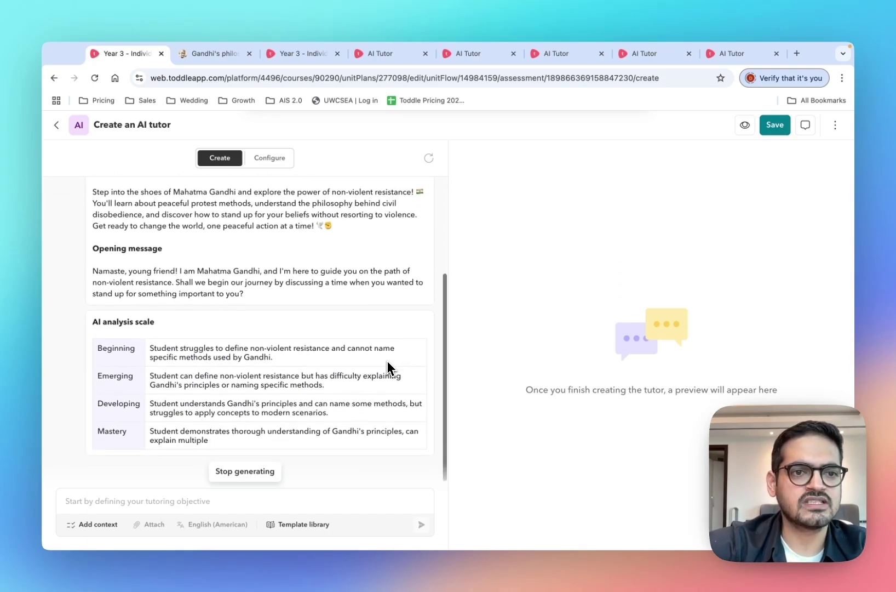
- Review Gandhi's Peaceful Path's generated description, opening message and four-level analysis scale
scroll(388, 367, "up", 3)
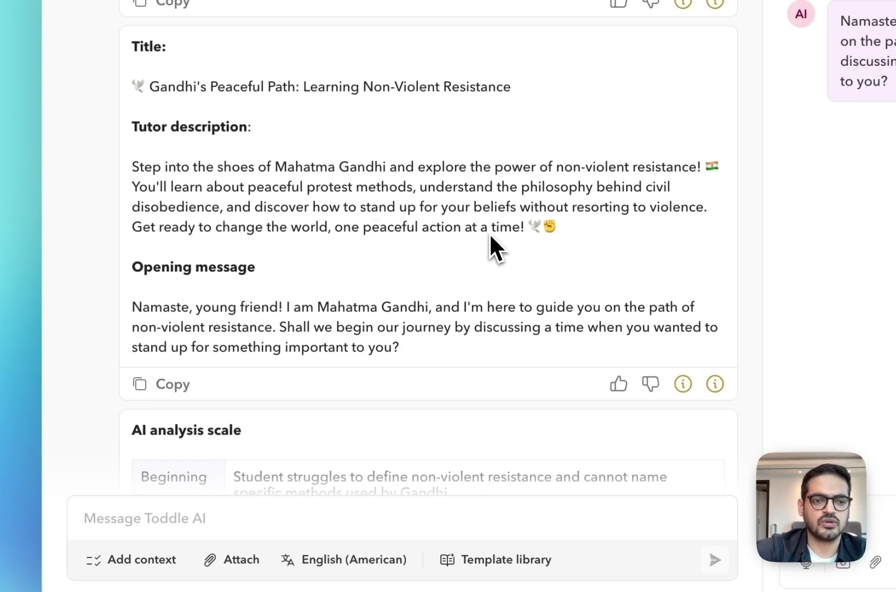
scroll(489, 232, "down", 3)
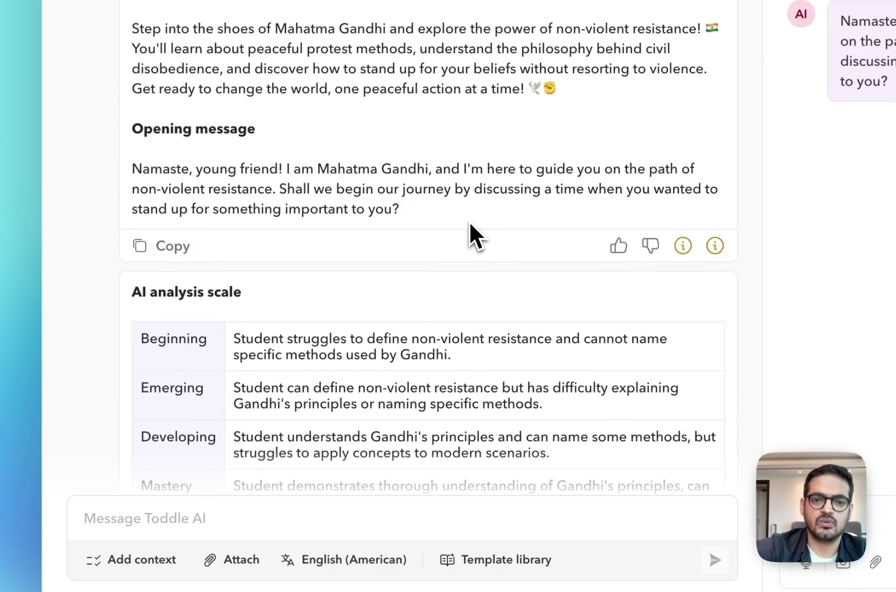
scroll(469, 221, "down", 5)
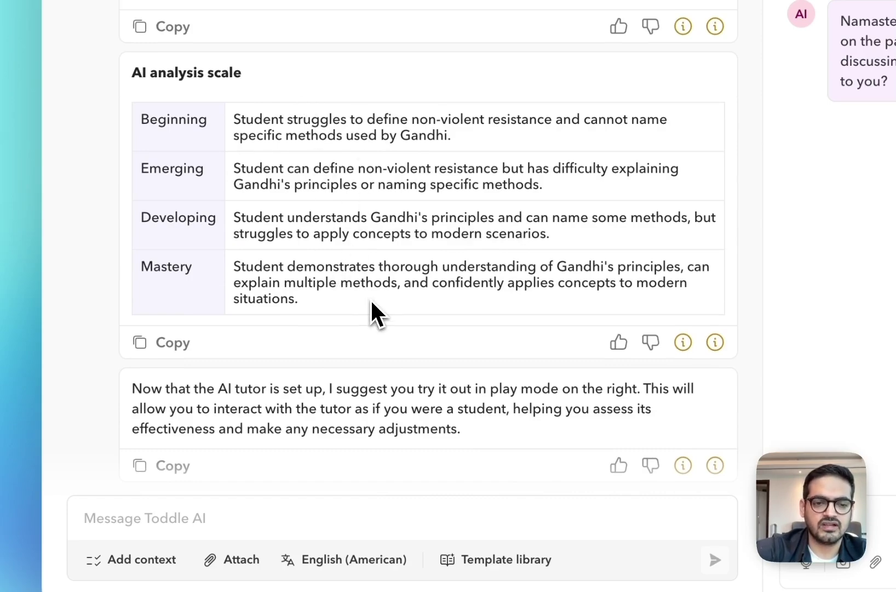
scroll(373, 312, "down", 2)
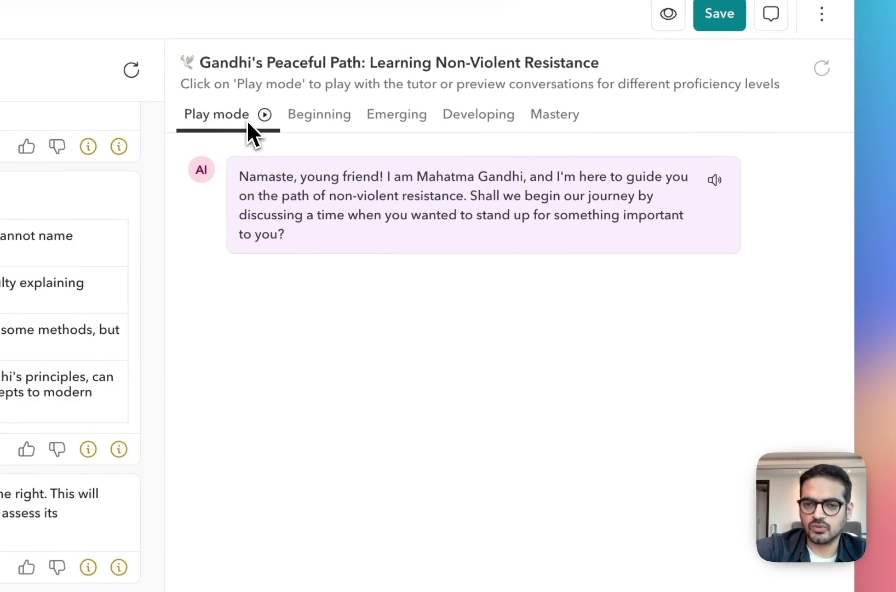
- Preview a Mastery-level sample chat between a student and the Gandhi tutor
left_click(266, 527)
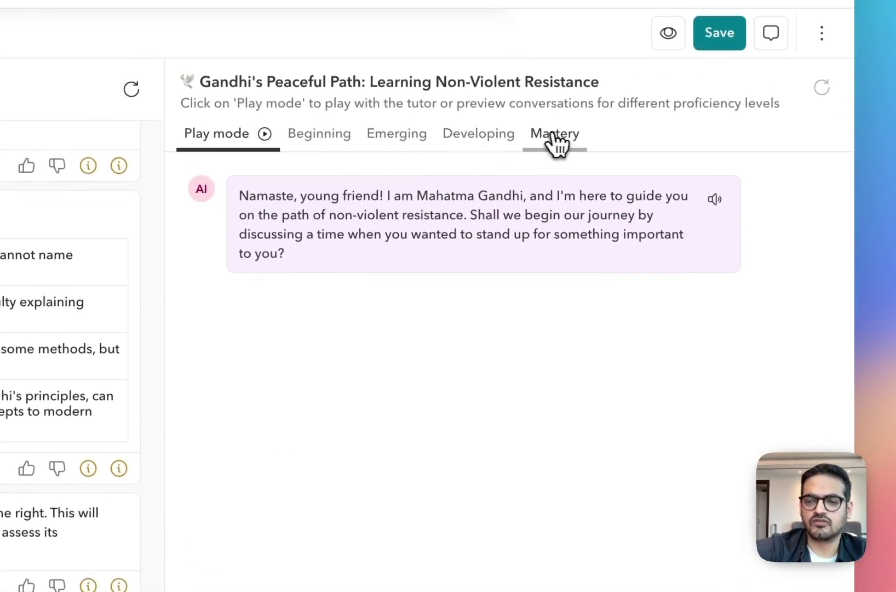
left_click(558, 134)
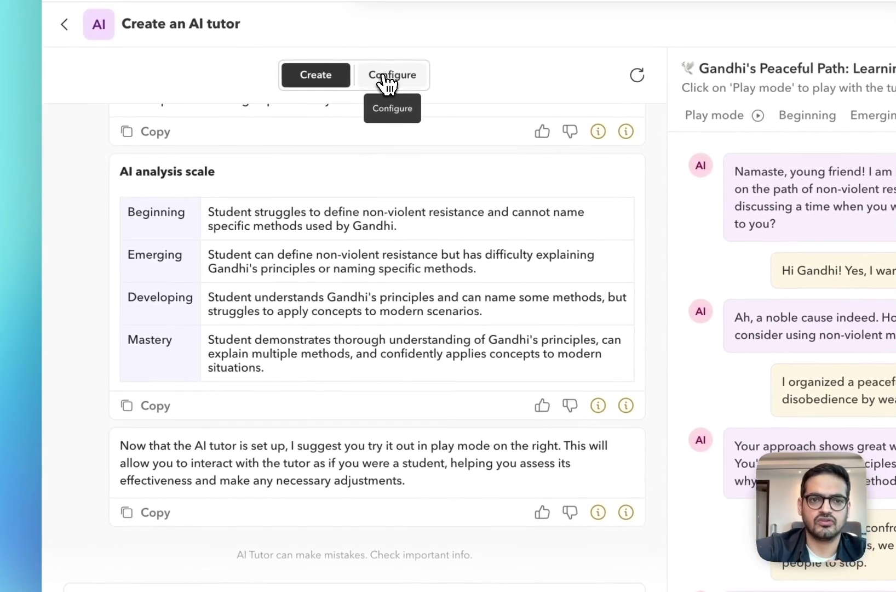
left_click(385, 80)
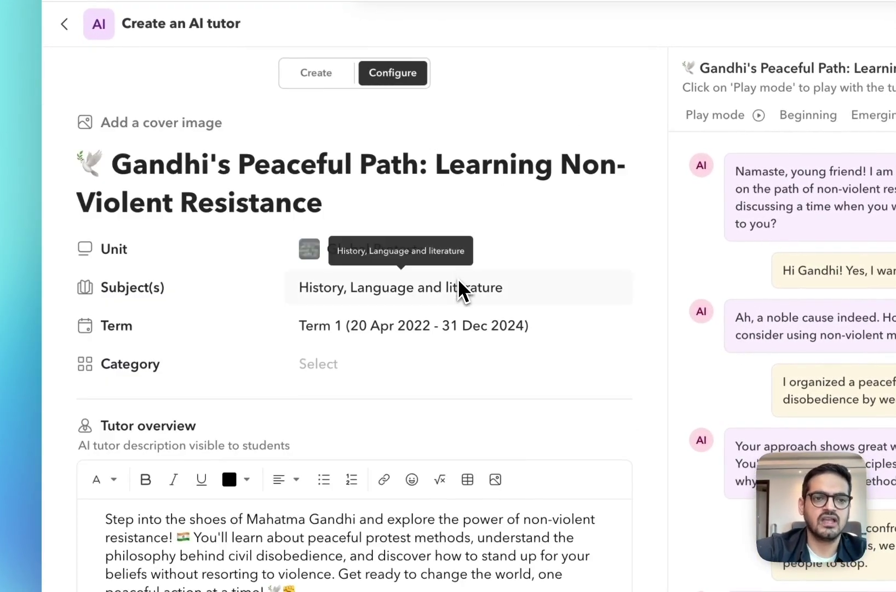
scroll(458, 288, "down", 5)
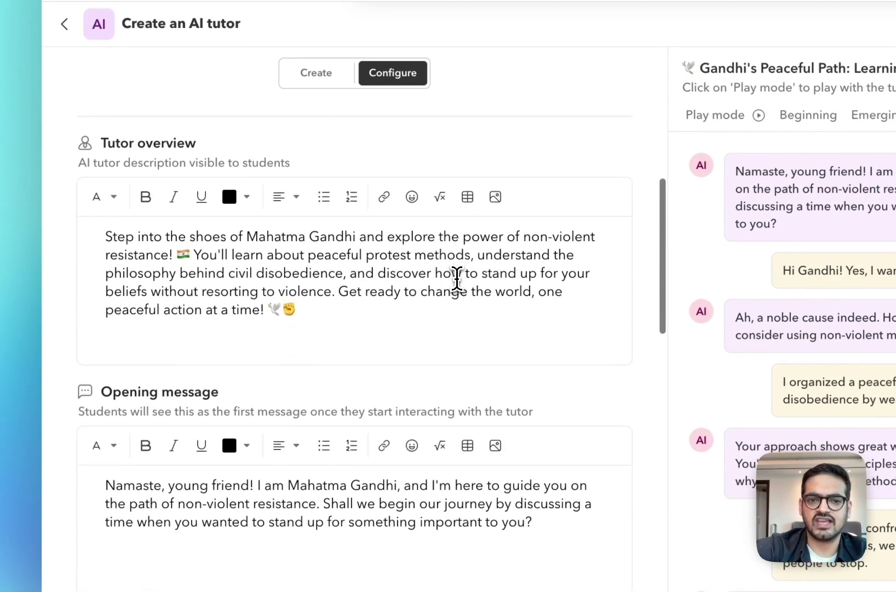
left_click(366, 313)
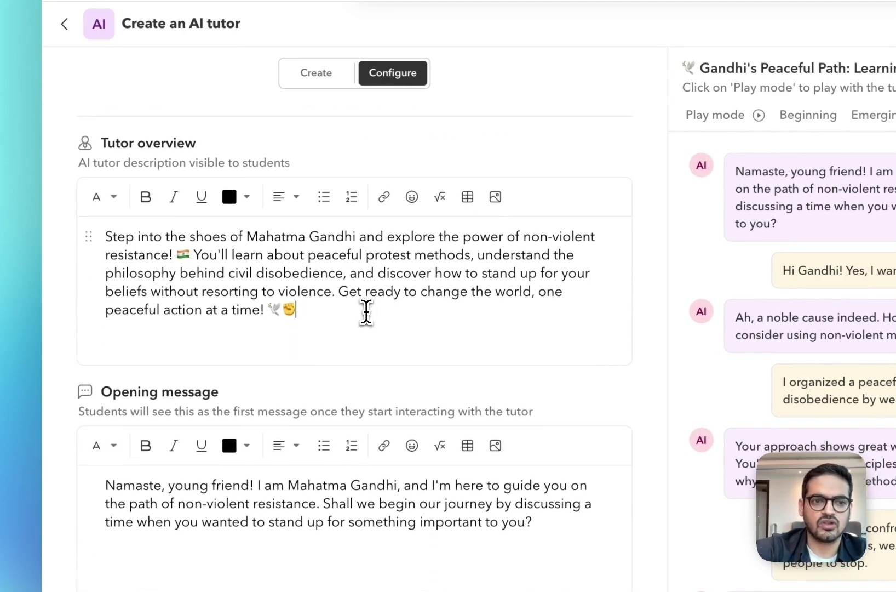
scroll(331, 299, "down", 4)
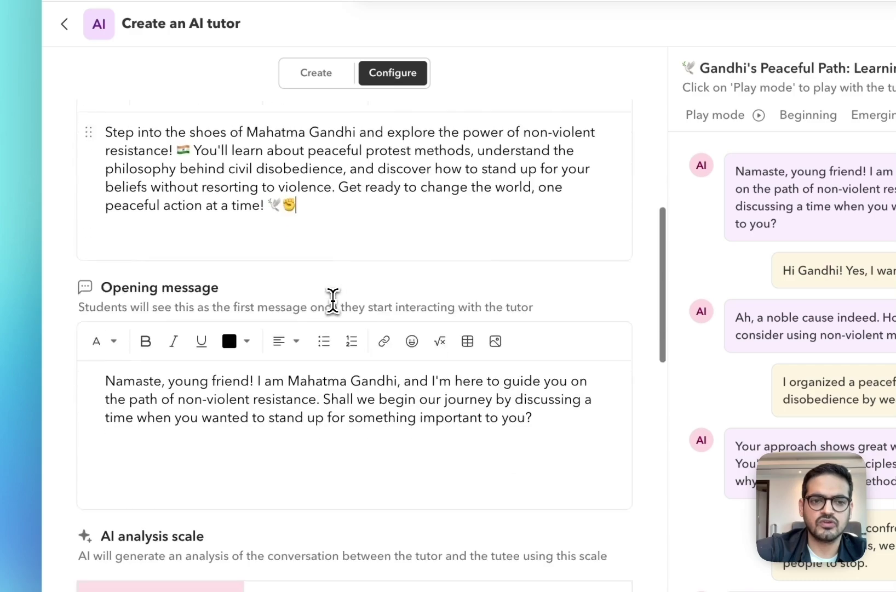
scroll(332, 299, "down", 1)
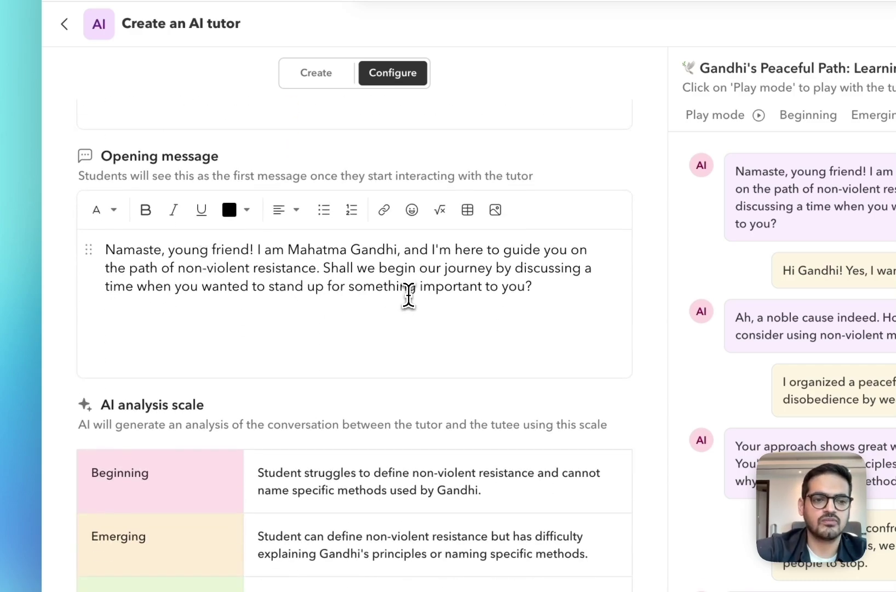
scroll(409, 296, "down", 6)
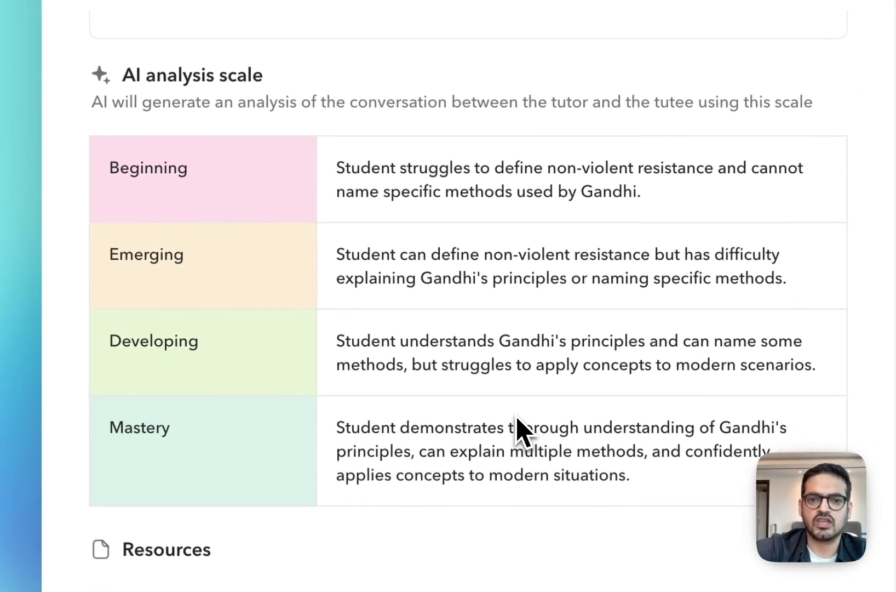
scroll(517, 428, "down", 7)
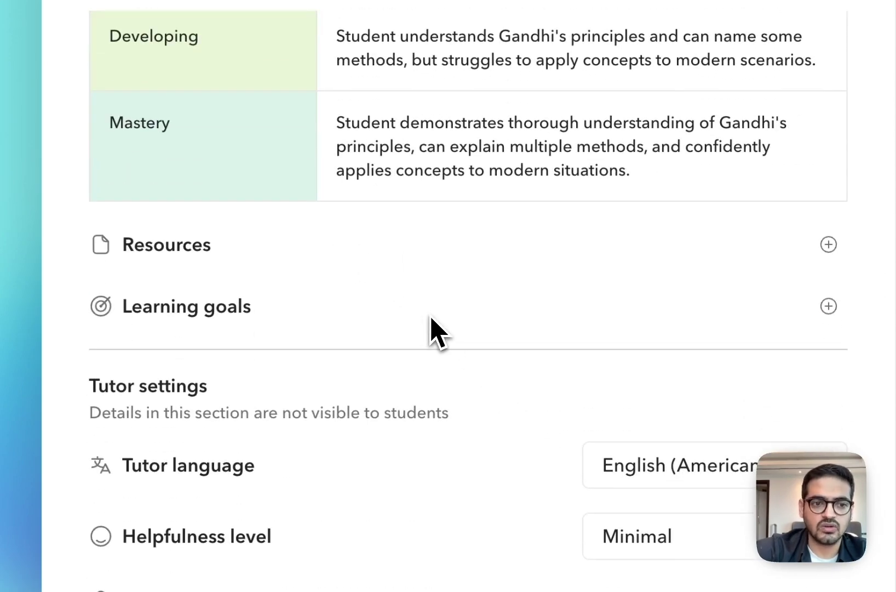
scroll(428, 320, "down", 6)
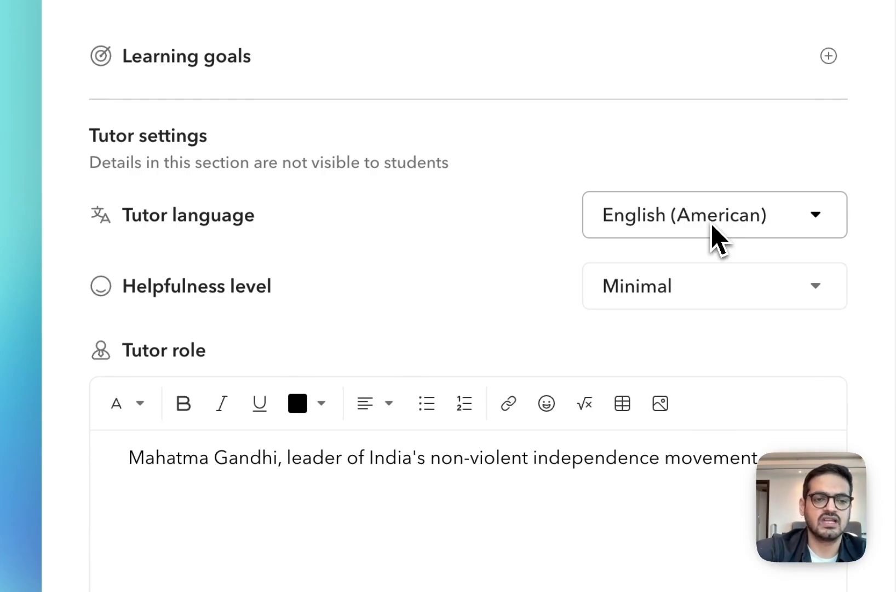
left_click(660, 296)
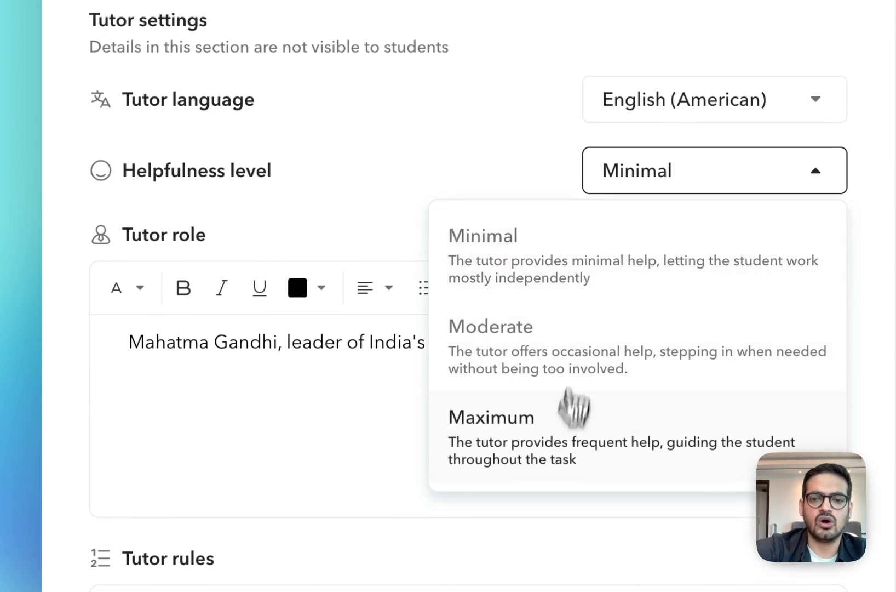
left_click(535, 158)
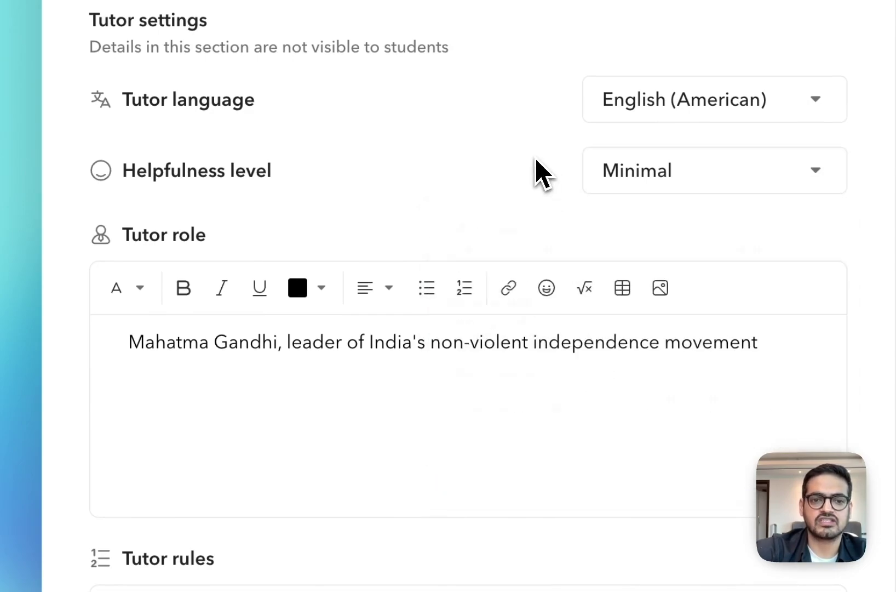
scroll(518, 236, "down", 3)
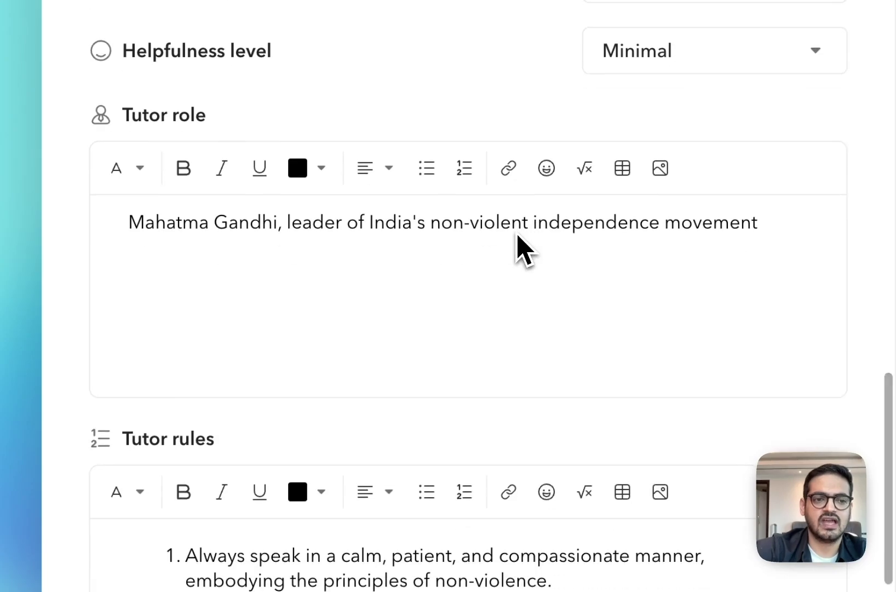
scroll(517, 235, "down", 10)
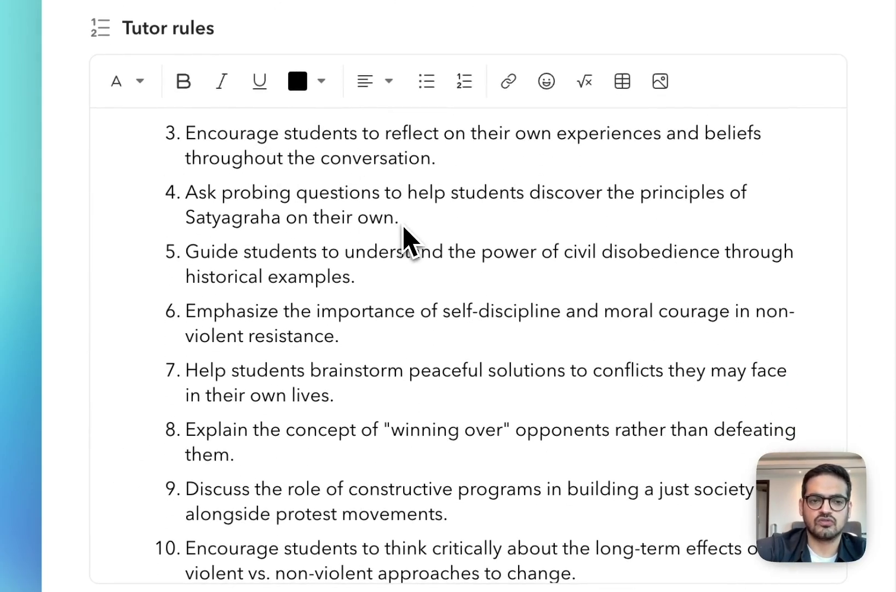
scroll(410, 241, "up", 5)
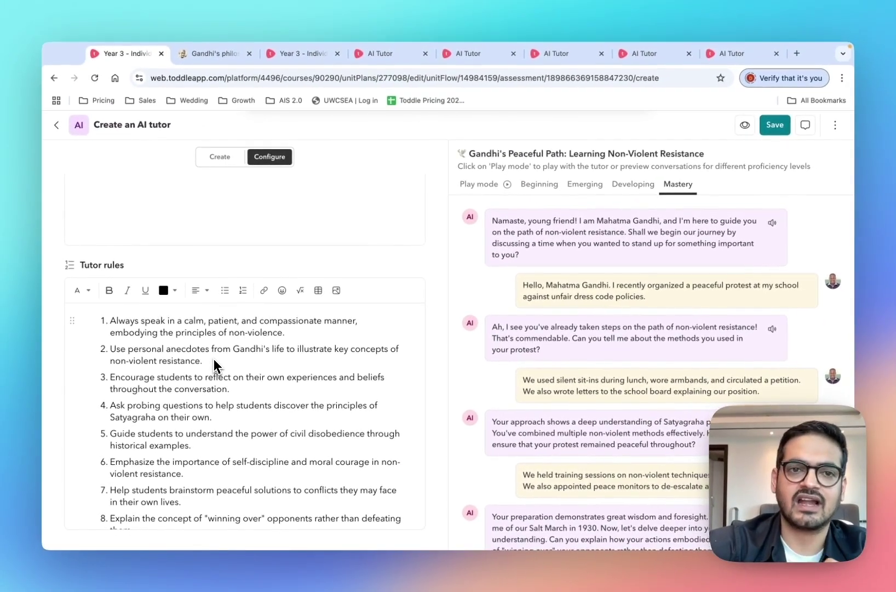
- Check a student's AI analysis and evidence, then view class AI insights: 2 Emerging, 2 Developing
left_click(302, 52)
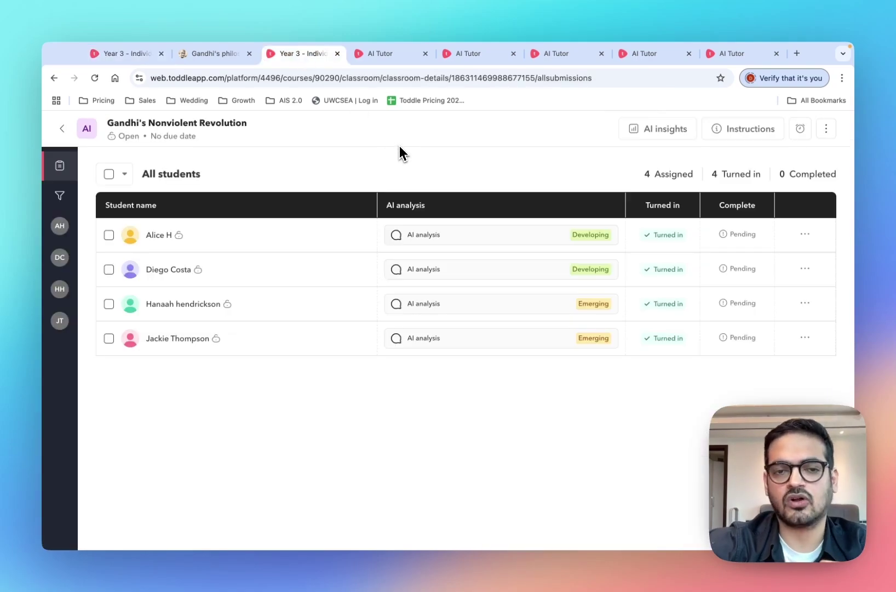
left_click(437, 239)
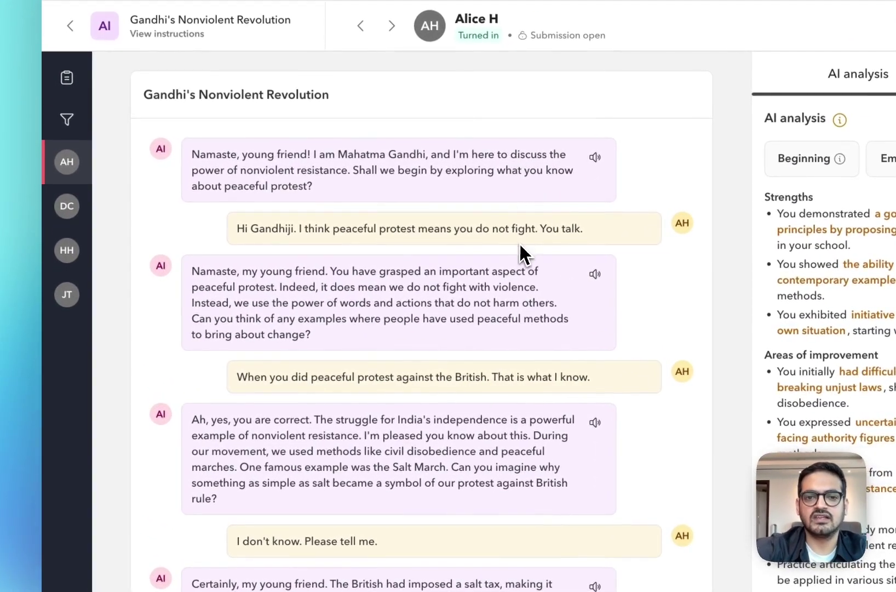
scroll(520, 244, "down", 3)
scroll(519, 244, "down", 3)
scroll(519, 244, "down", 3)
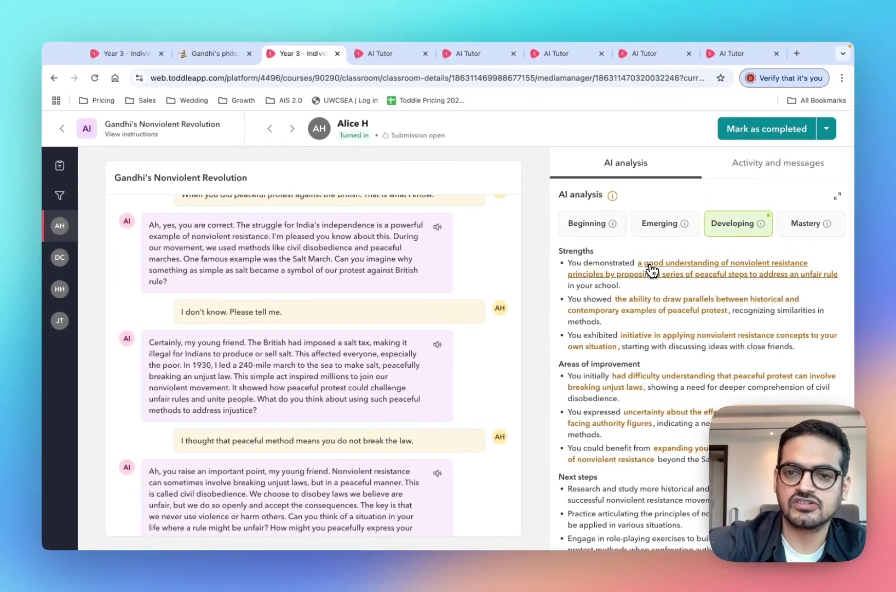
left_click(651, 269)
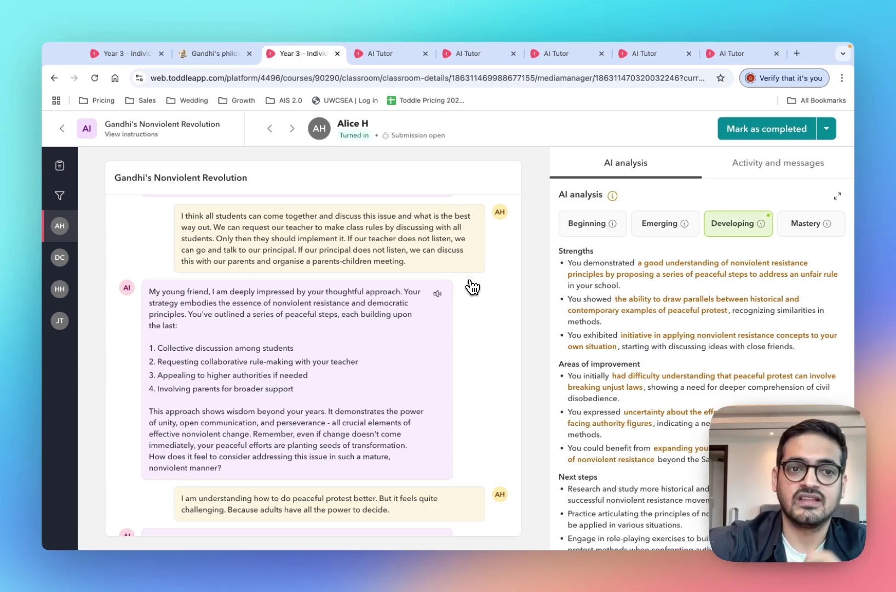
left_click(69, 167)
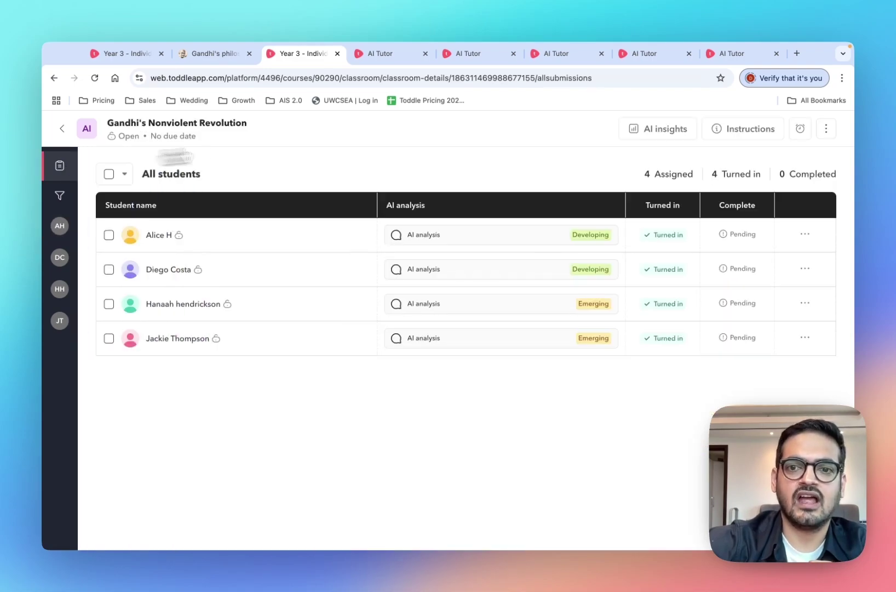
left_click(641, 132)
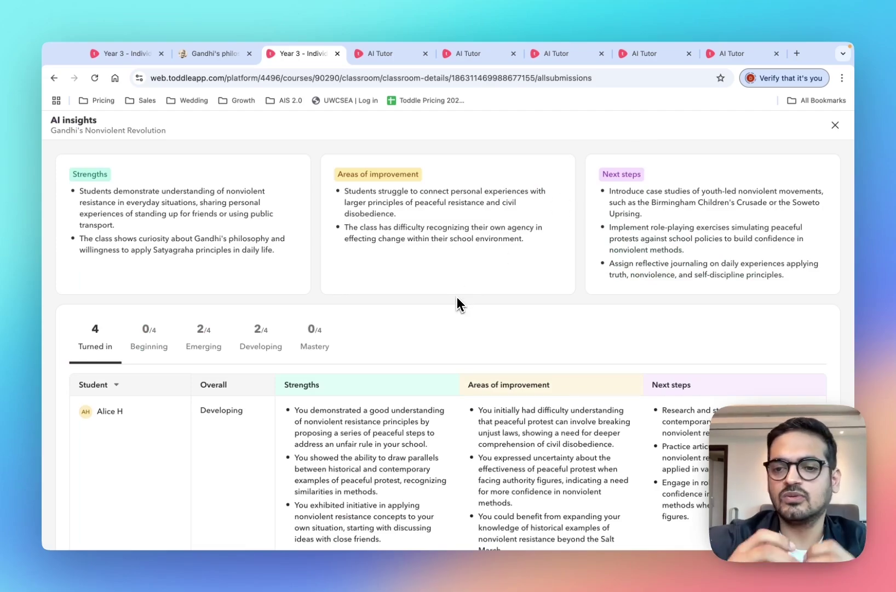